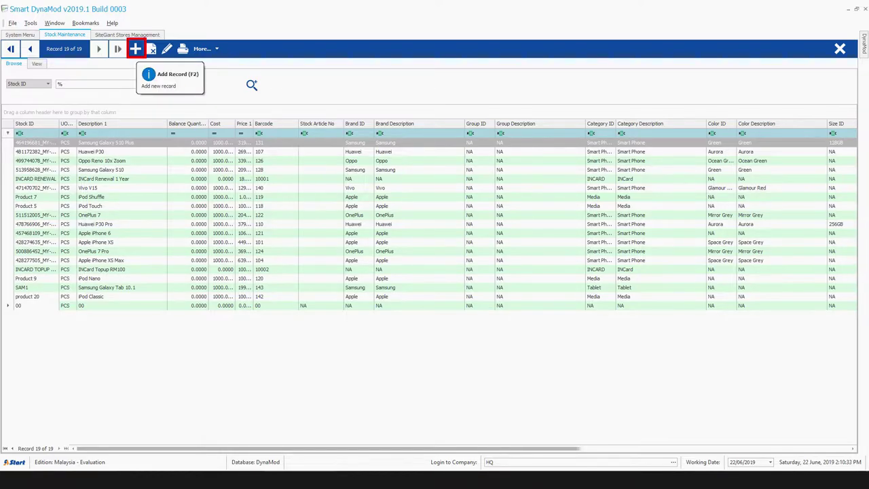
Add a stock record with ID and barcode 455438946_MY, description Realme 2 Pro (4GB ROM+64GB RAM), and Price 1 of 1699.
key("F2")
type("455438946_MY")
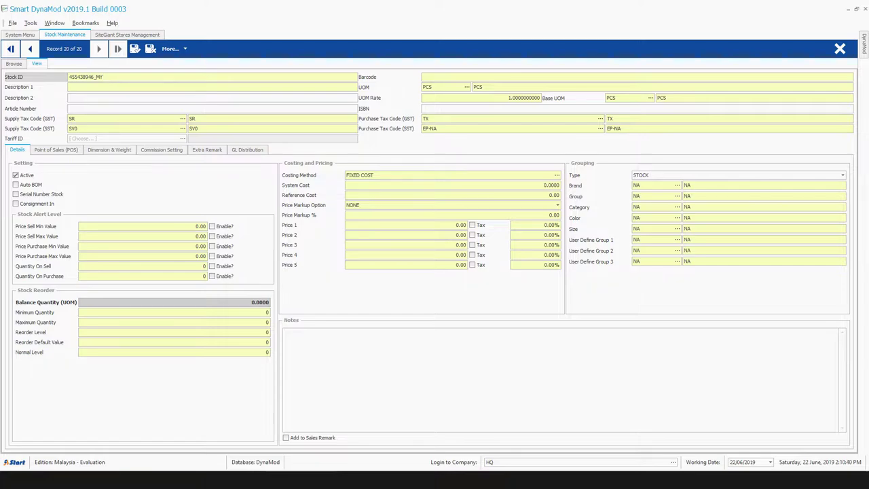
left_click(461, 224)
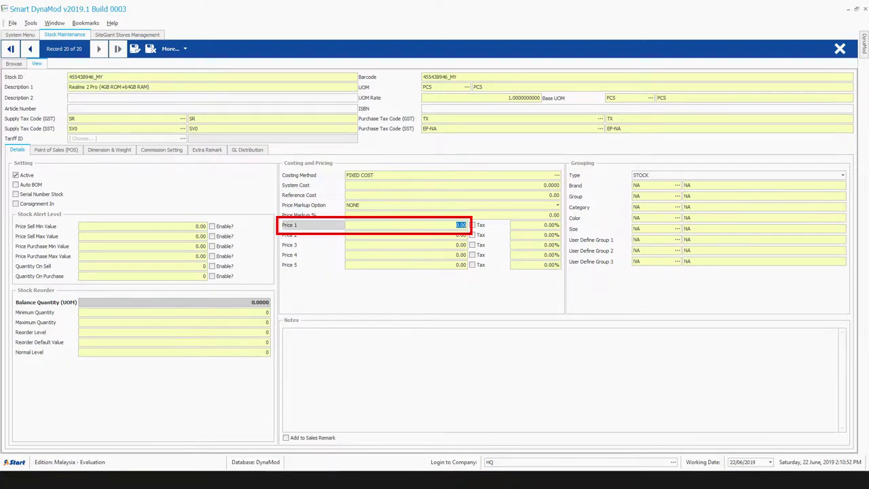
type("1699")
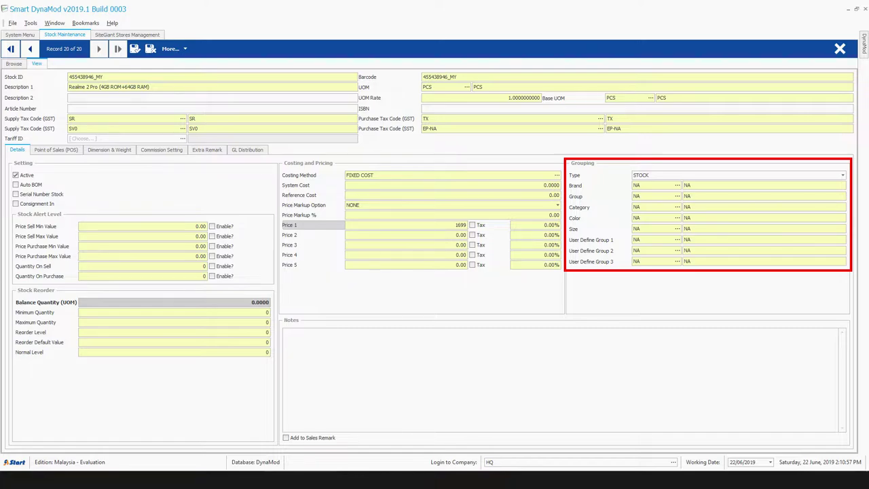
Set the new stock record's brand to REALME in its grouping details.
left_click(645, 185)
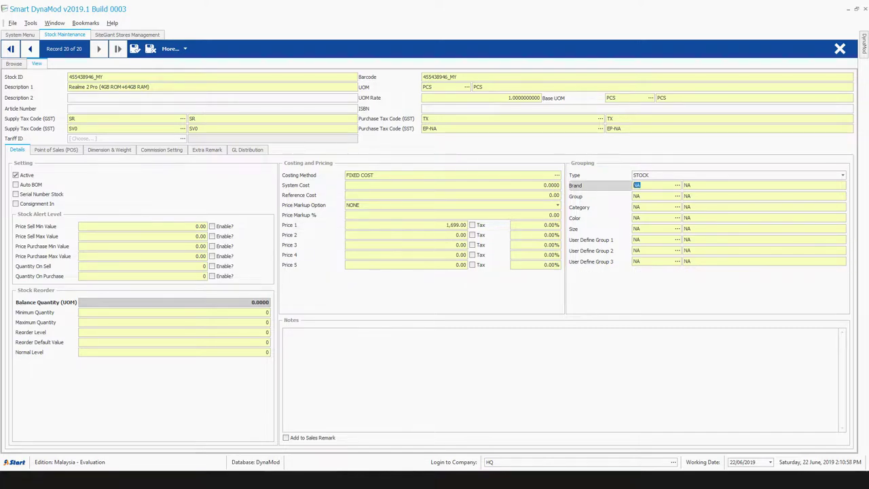
left_click(677, 184)
left_click(336, 200)
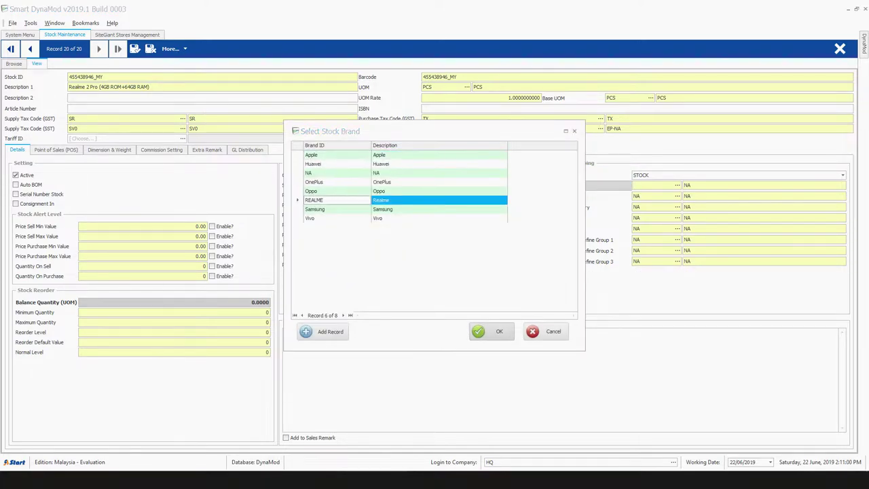
key("Return")
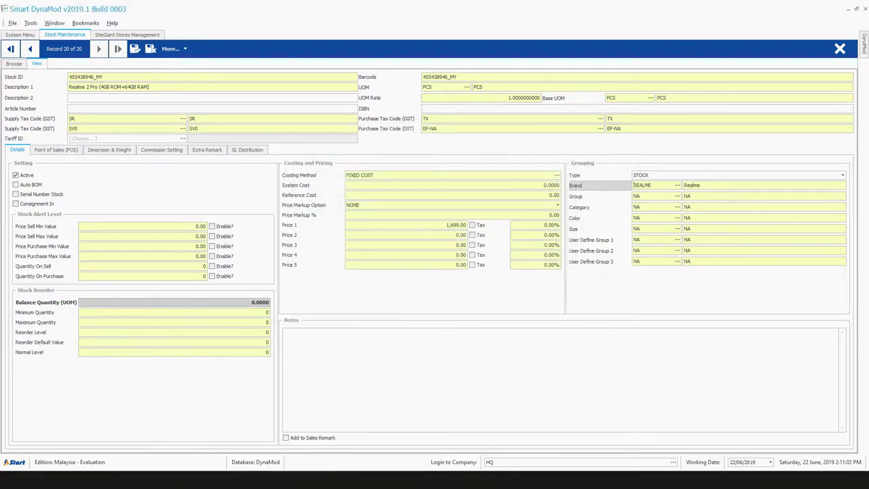
Set the stock's category to Smart Phone and save the new record.
left_click(644, 206)
key("BackSpace")
key("BackSpace")
left_click(677, 206)
left_click(336, 182)
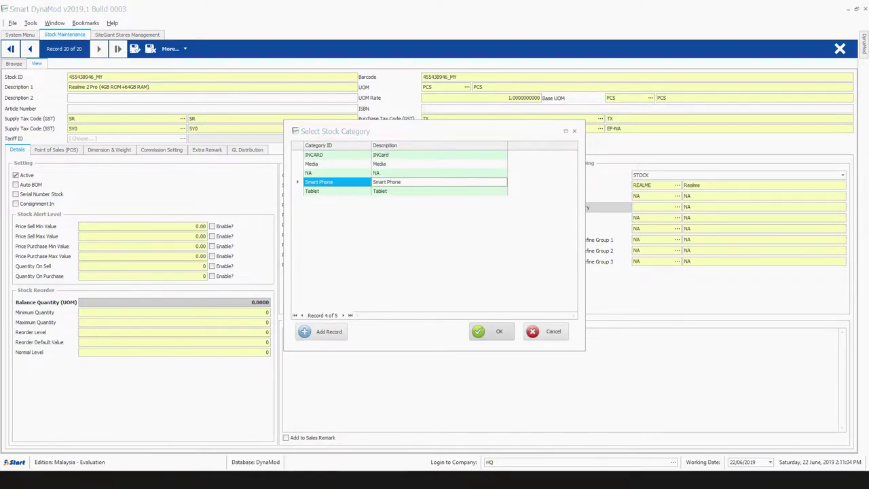
key("Return")
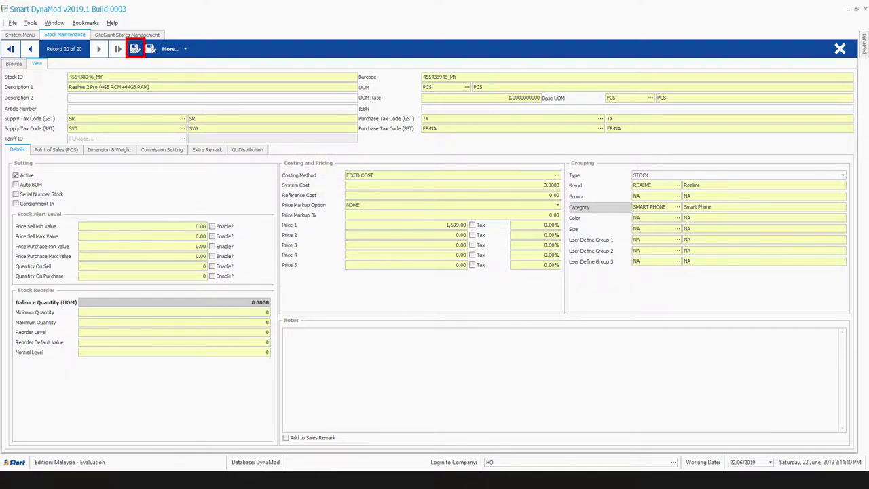
key("ctrl+s")
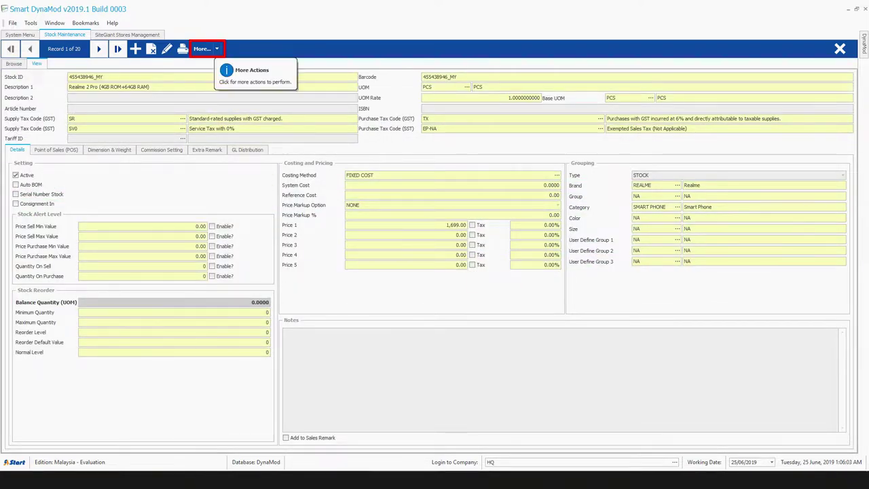
Start adding the Realme 2 Pro stock to the SiteGiant online store and paste in the copied product description.
left_click(203, 49)
mouse_move(284, 253)
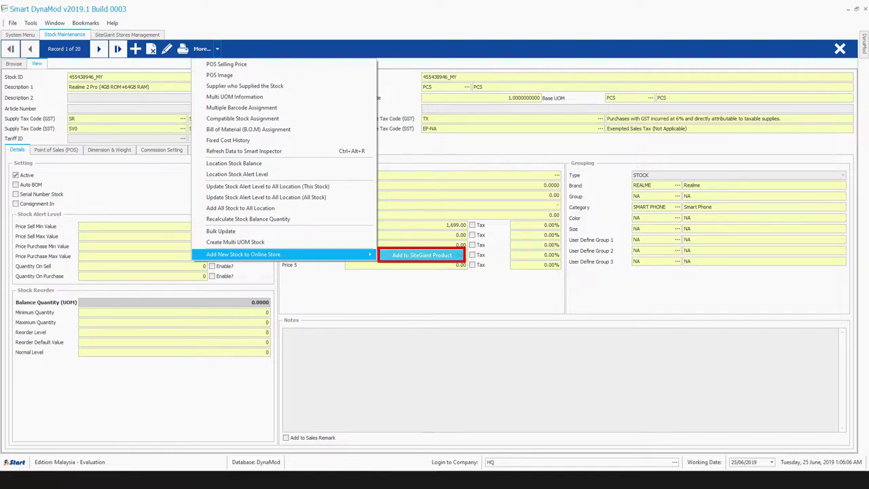
left_click(422, 255)
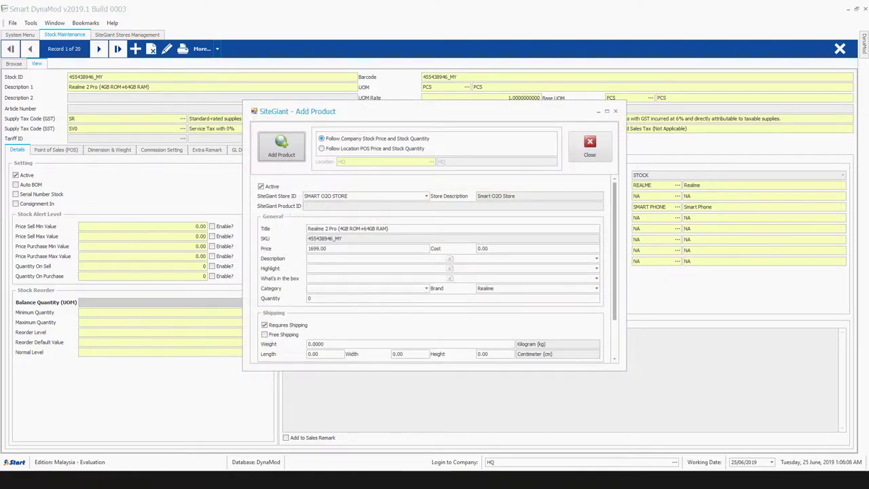
left_click(596, 258)
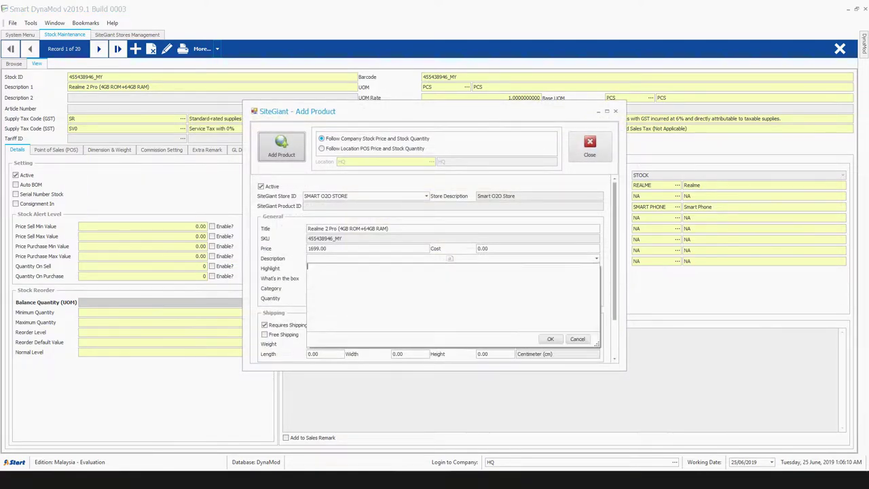
key("ctrl+v")
left_click(550, 339)
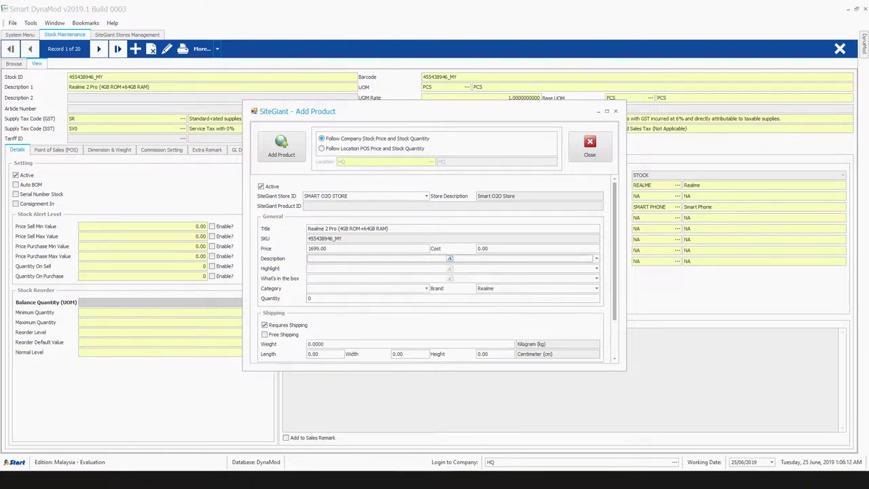
Set the SiteGiant product's category to Smart Phone and its brand to Realme.
left_click(426, 287)
left_click(339, 304)
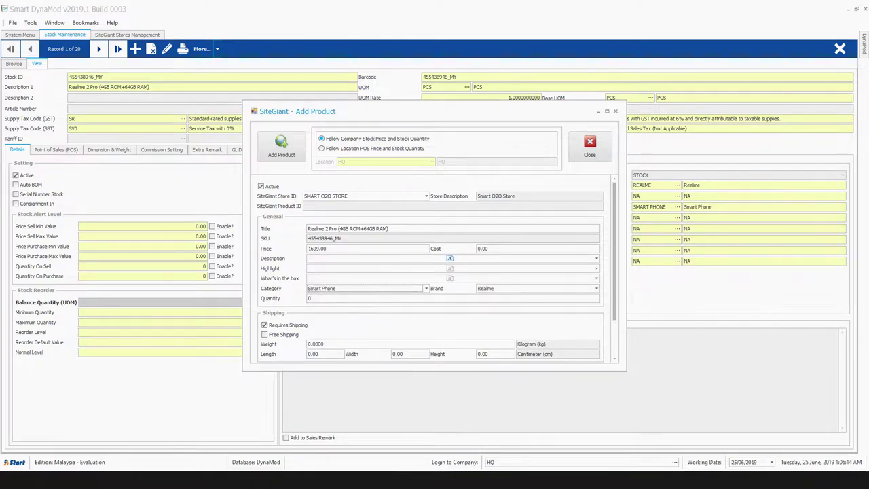
left_click(596, 288)
left_click(534, 330)
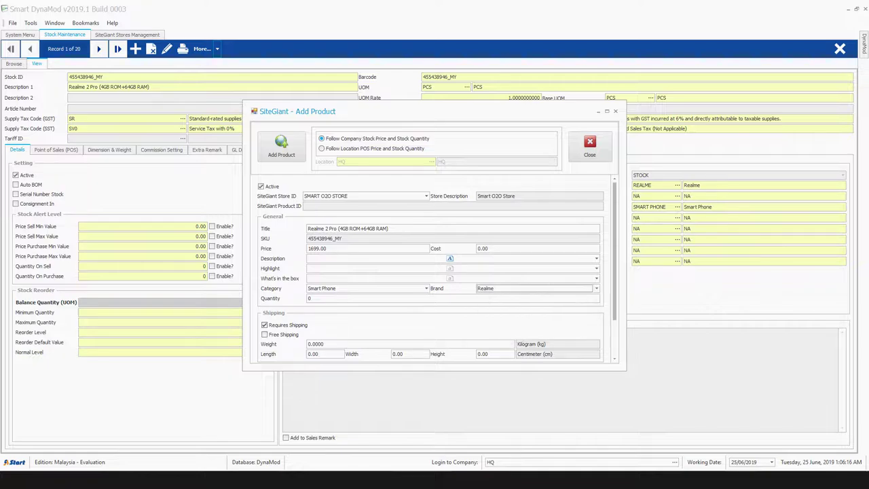
Set the product quantity to 200 and add the product to SiteGiant.
left_click(310, 298)
type("200")
left_click(281, 146)
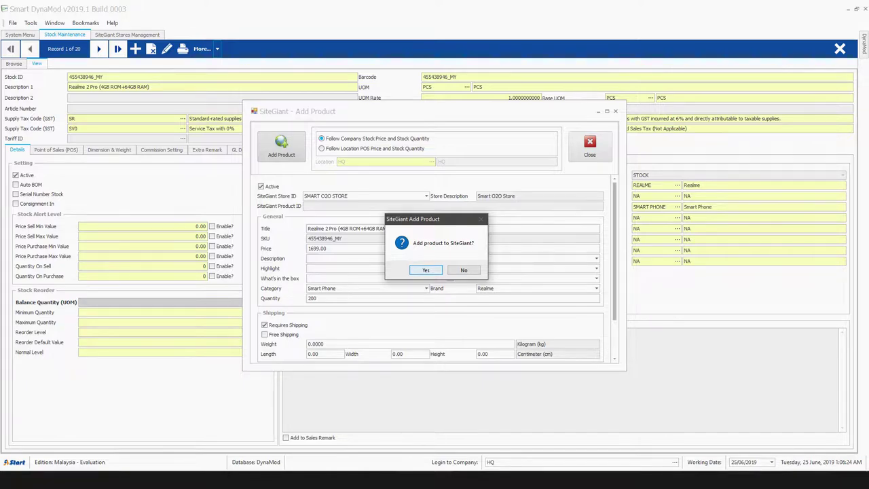
key("Return")
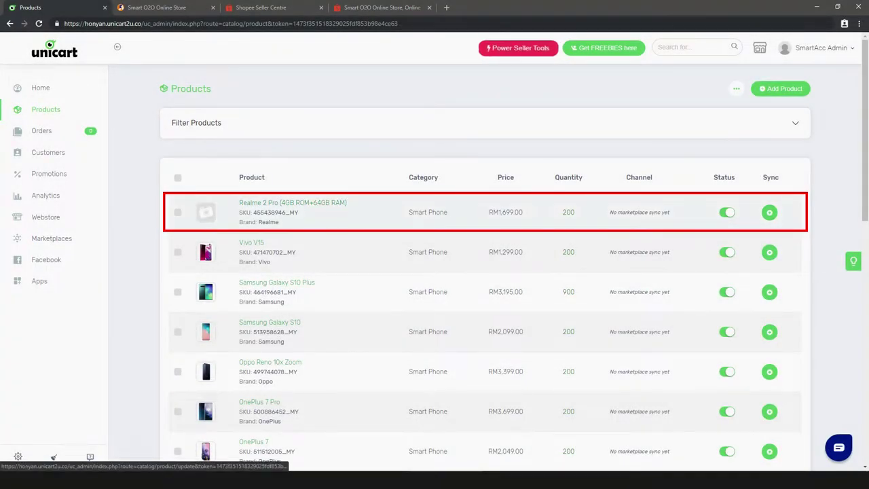
Switch to the Unicart product list, open Realme 2 Pro (4GB ROM+64GB RAM), and upload all its image files.
left_click(292, 202)
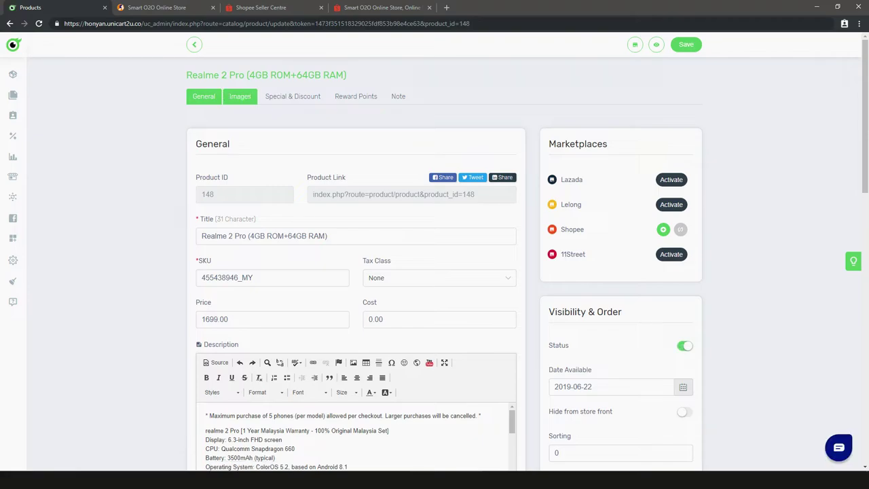
left_click(239, 96)
left_click(444, 209)
key("ctrl+a")
key("Return")
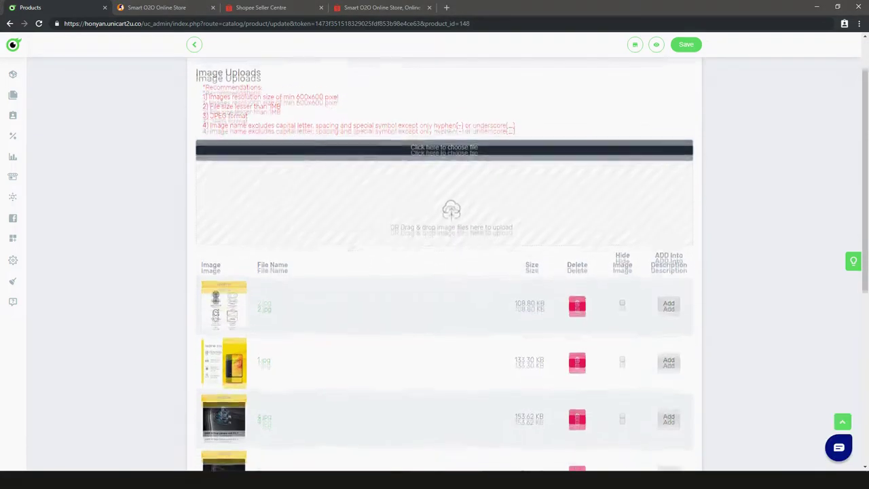
scroll(443, 265, "down", 5)
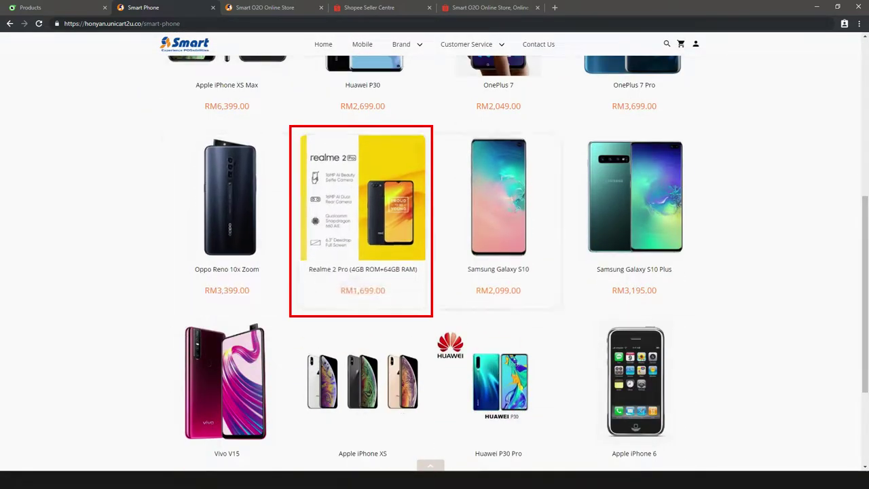
Open the Realme 2 Pro page in the Smart web store and review its price, availability, images and description.
left_click(361, 204)
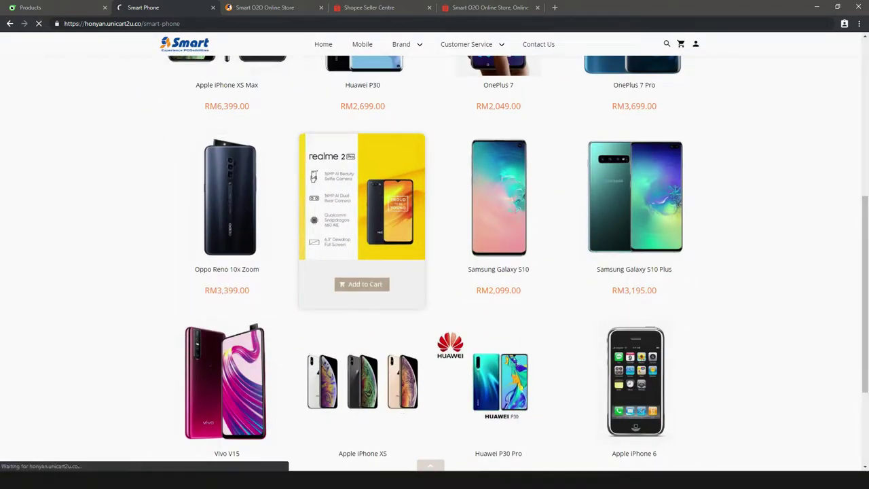
scroll(434, 251, "down", 3)
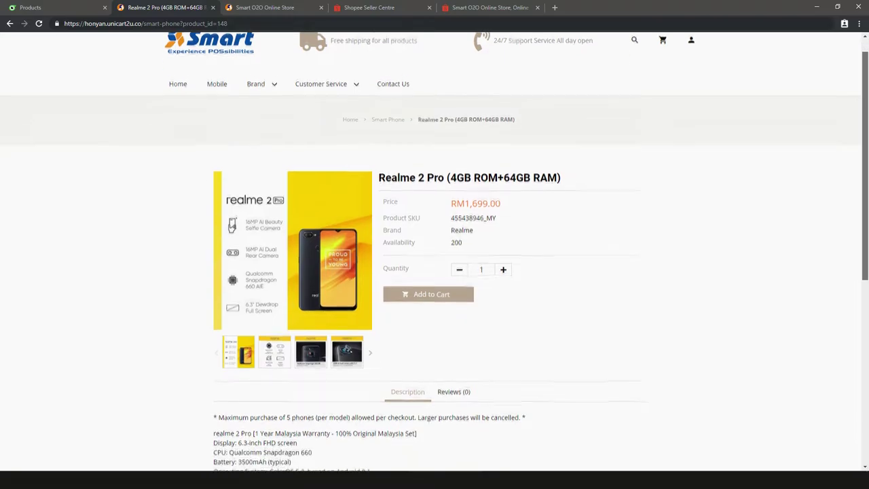
scroll(434, 263, "down", 2)
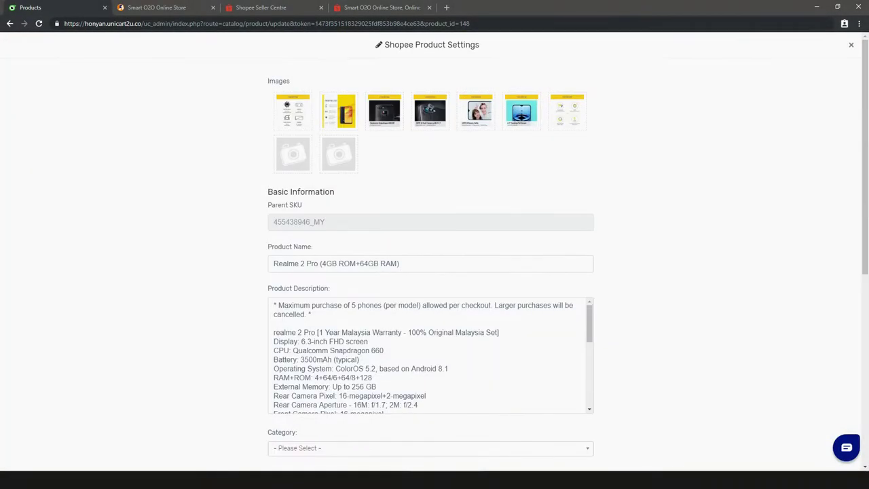
In the Shopee product settings, move the yellow phone picture to first place and set the category to Mobile Phones > Realme.
left_click_drag(338, 111, 292, 110)
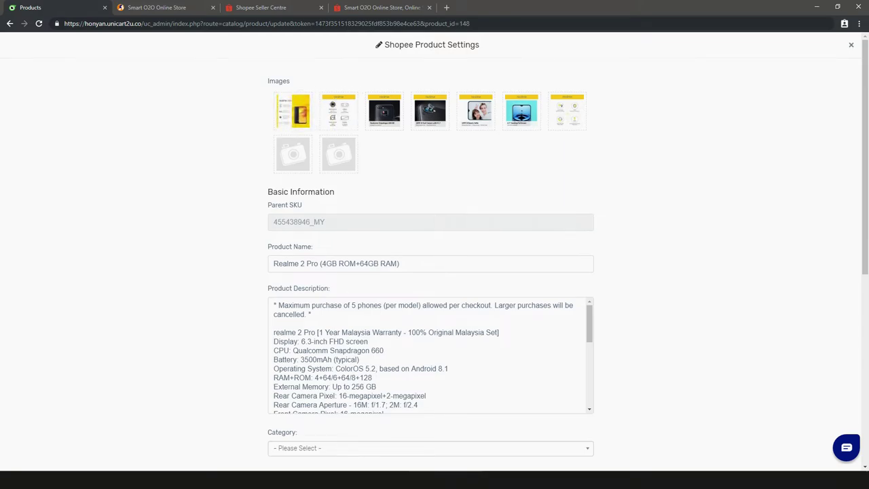
scroll(430, 251, "down", 5)
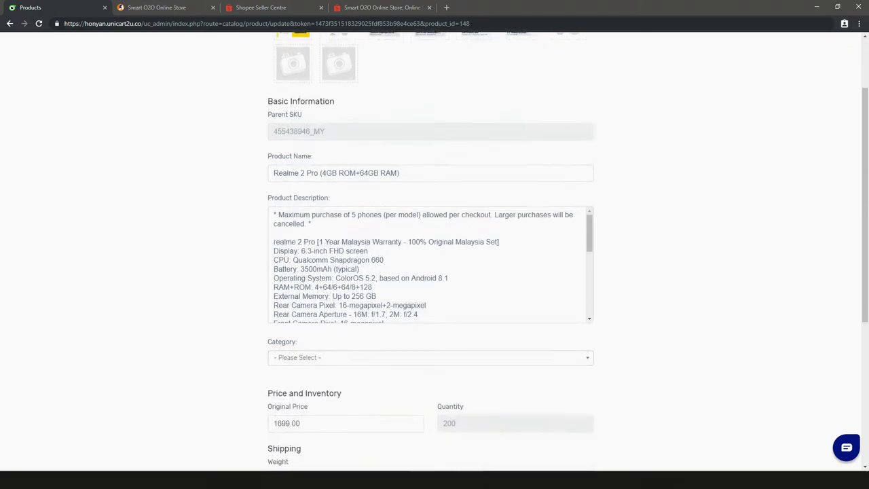
left_click(430, 222)
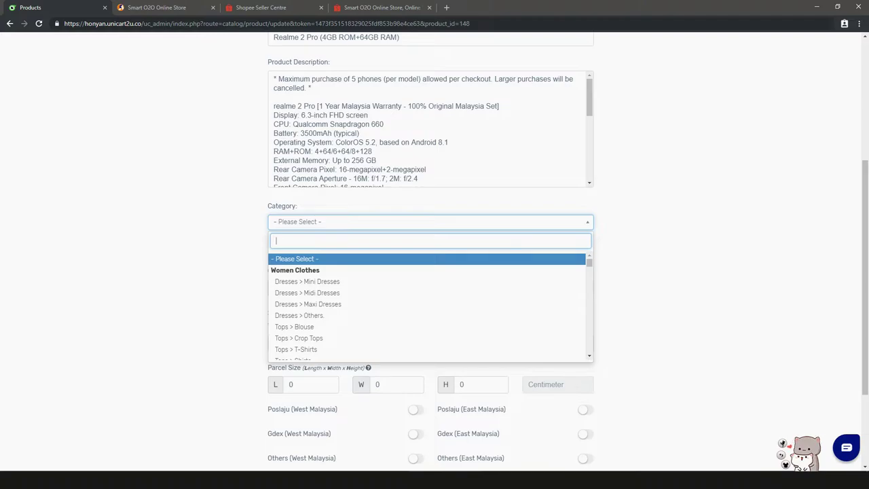
type("realme")
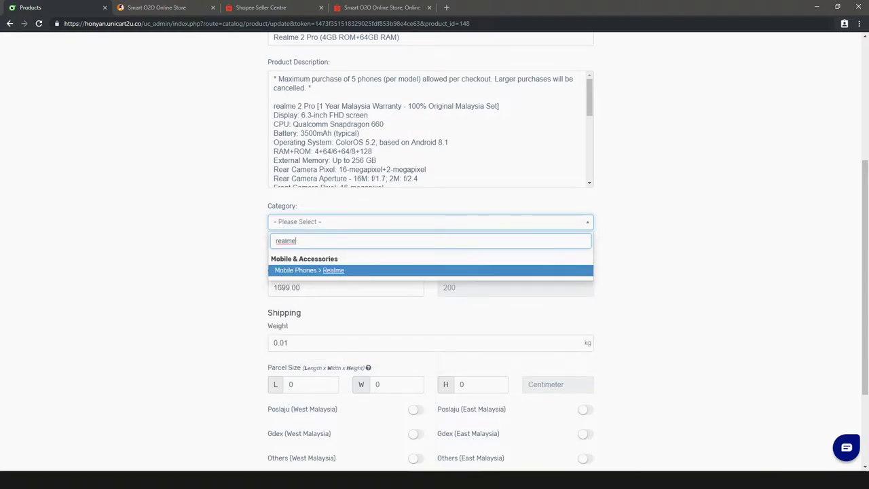
key("Return")
Set the Shopee listing's brand to Realme and its model to Realme 2 Pro.
scroll(431, 251, "down", 1)
left_click(473, 223)
key("Down")
key("Return")
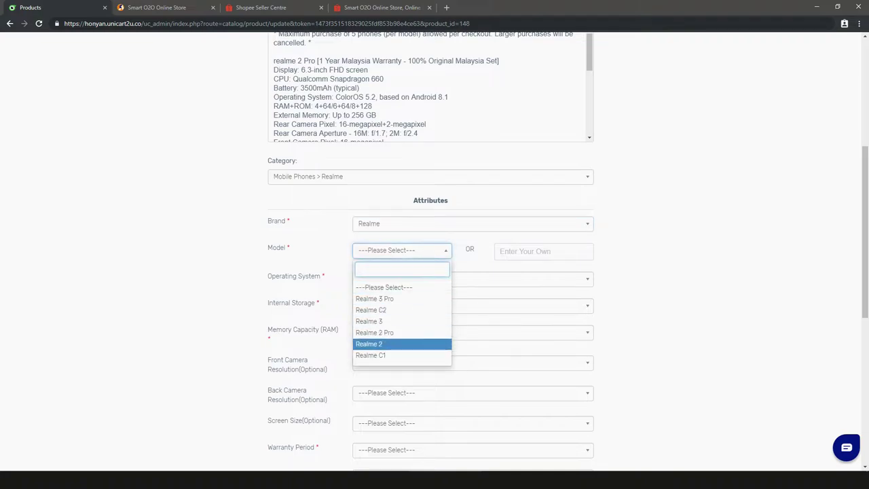
left_click(374, 332)
Set the listing's operating system to Android and its internal storage to 64GB.
scroll(431, 252, "down", 1)
left_click(472, 188)
key("Down")
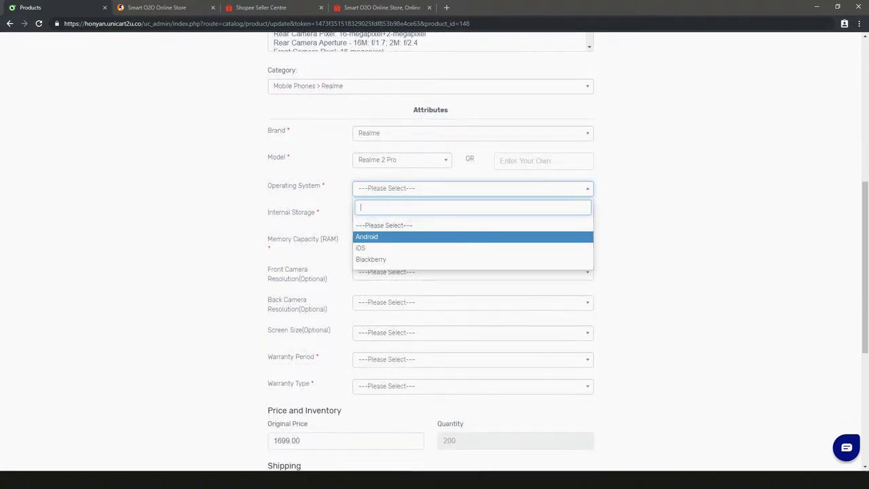
key("Return")
key("Down")
key("Down")
key("Down")
key("Down")
key("Down")
key("Down")
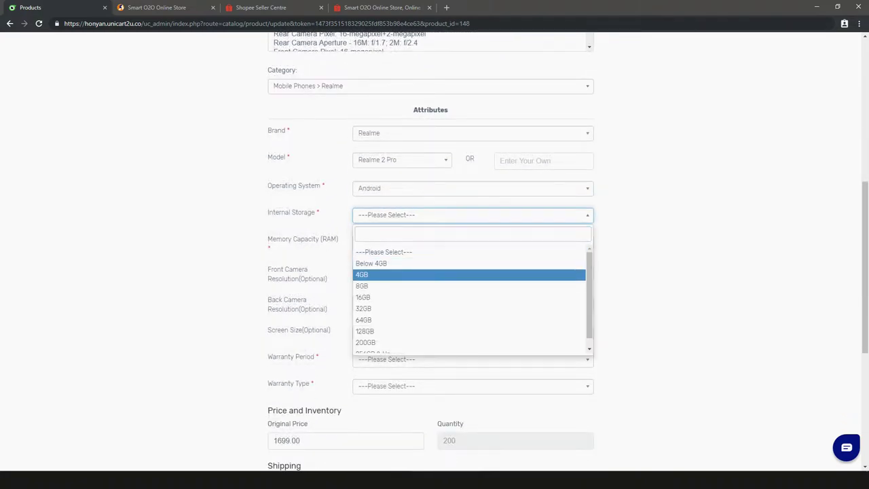
key("Return")
Set the listing's memory capacity (RAM) to 4GB.
key("Tab")
key("Down")
key("Down")
key("Down")
key("Up")
key("Return")
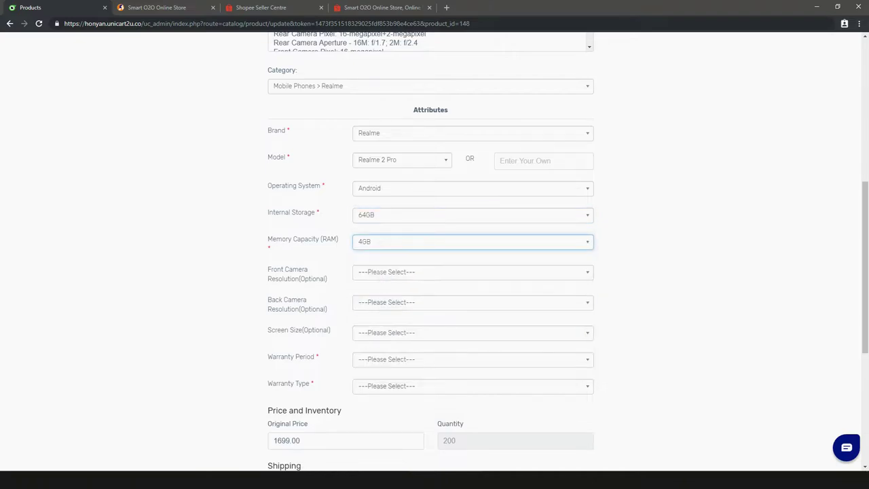
left_click(473, 273)
key("Escape")
Choose the warranty period and the warranty type for the Shopee listing.
scroll(430, 251, "down", 1)
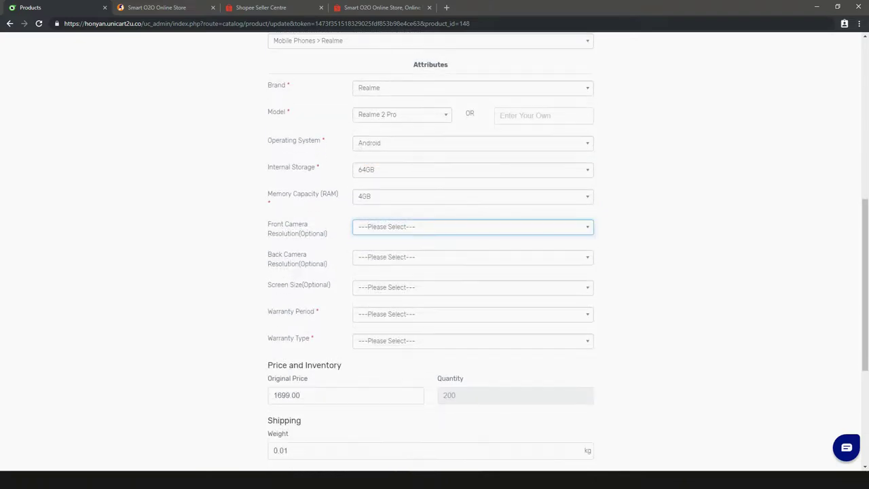
left_click(473, 314)
key("Down")
key("Down")
key("Down")
key("Down")
key("Down")
key("Return")
key("Tab")
key("Down")
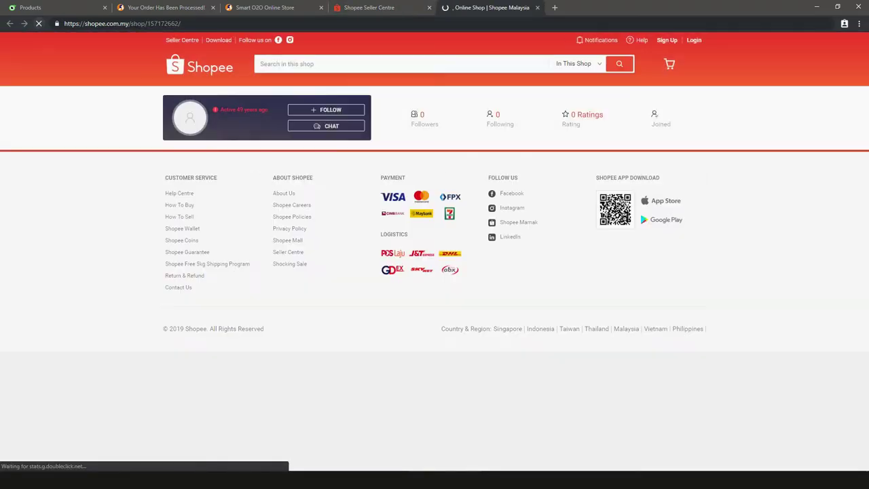
Open the Realme 2 Pro listing in the Shopee shop and review its images, price and available quantity.
left_click(299, 271)
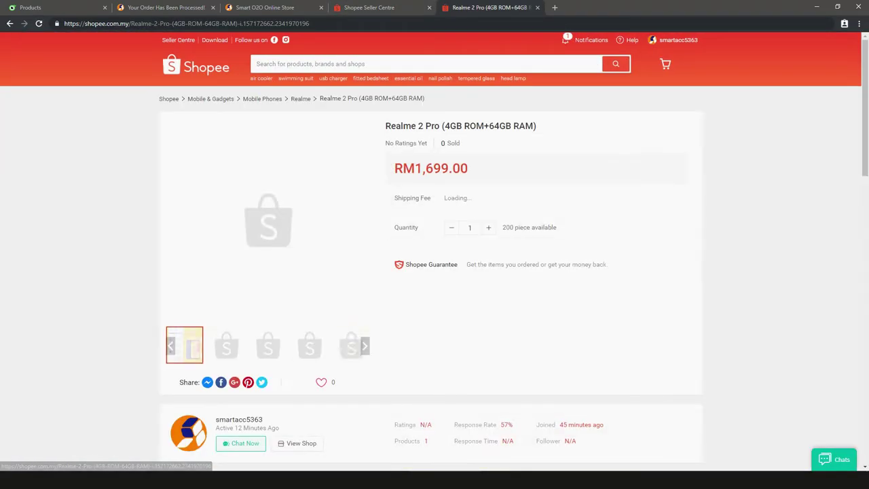
scroll(434, 252, "down", 4)
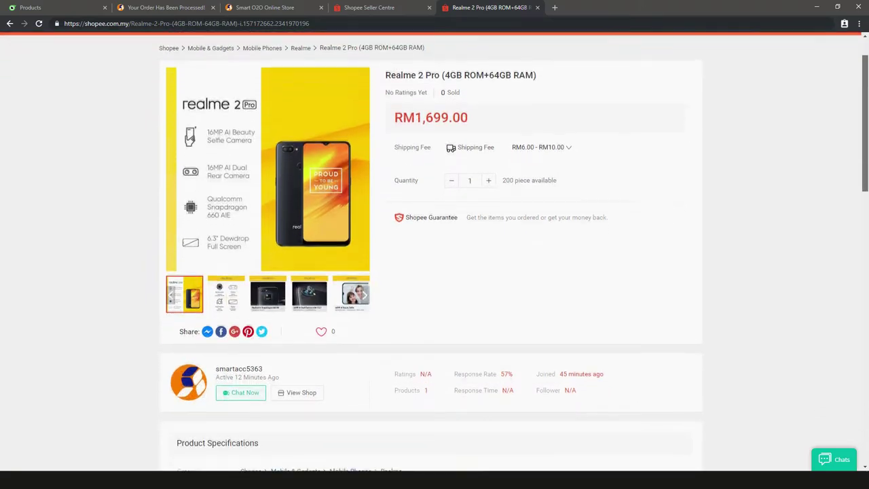
Review the product specifications and description of the Realme 2 Pro listing on Shopee.
scroll(434, 251, "down", 5)
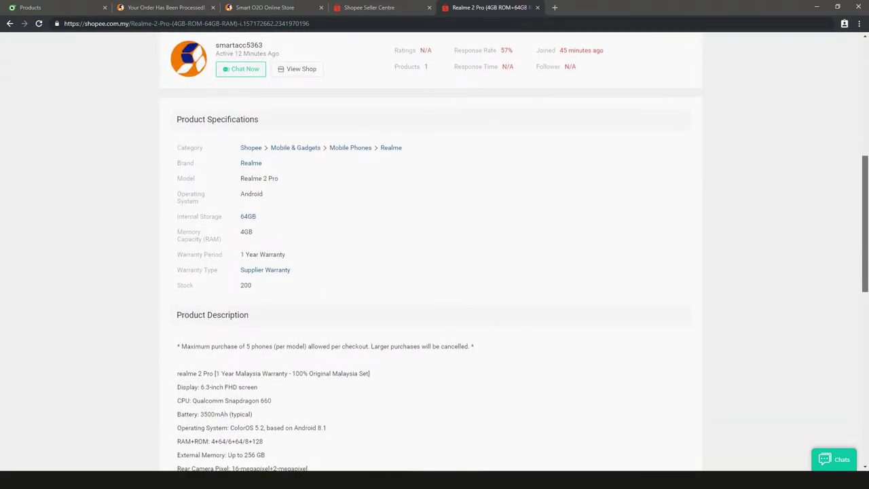
scroll(435, 251, "down", 4)
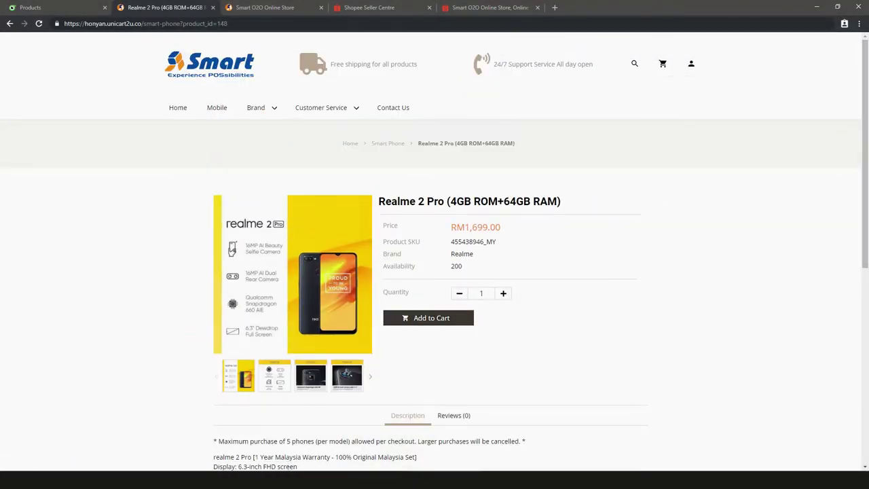
Add one Realme 2 Pro (4GB ROM+64GB RAM) to the Unicart web store's shopping cart and proceed to checkout.
left_click(428, 318)
left_click(557, 298)
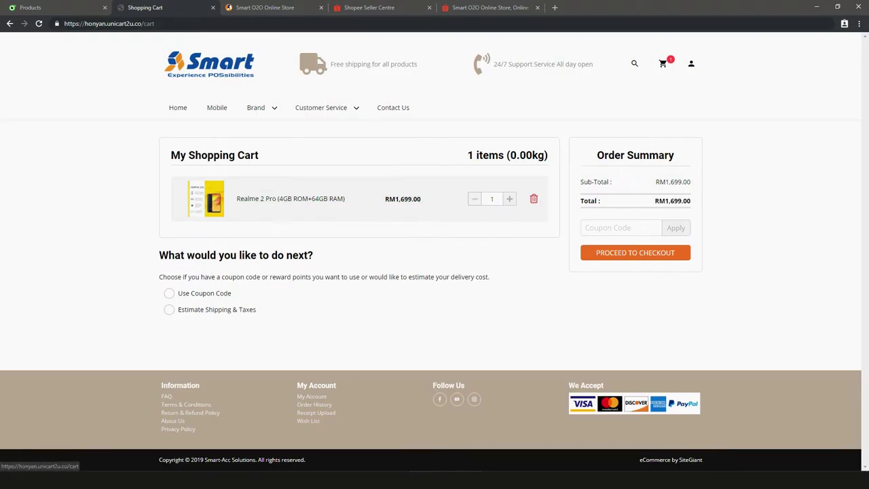
left_click(635, 253)
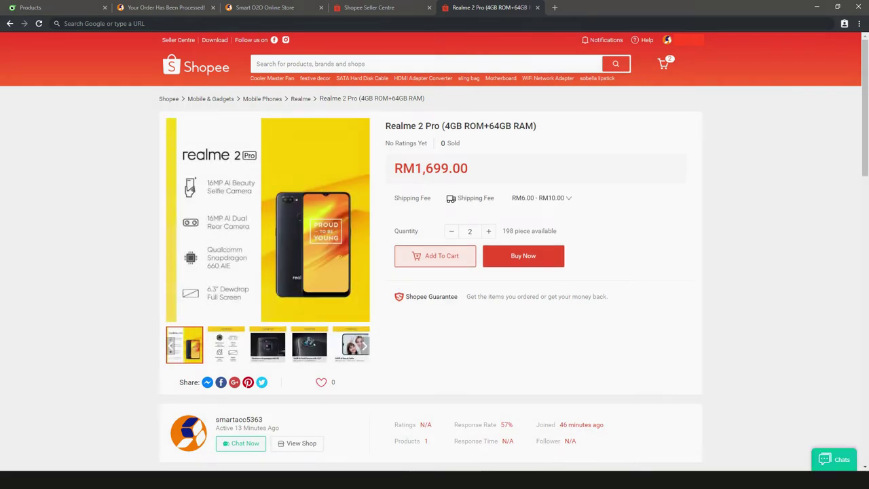
Buy two Realme 2 Pro phones from the Shopee listing, check out only that item and place the order with ATM / Cash Deposit payment.
left_click(522, 255)
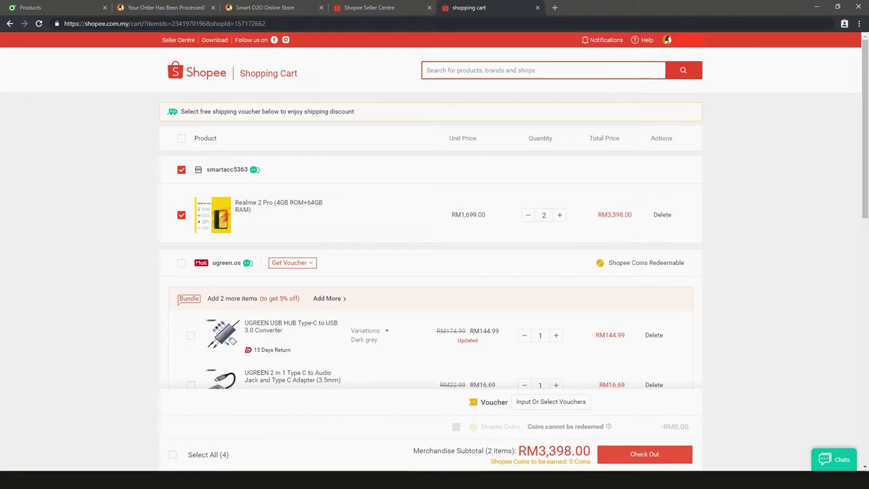
left_click(644, 454)
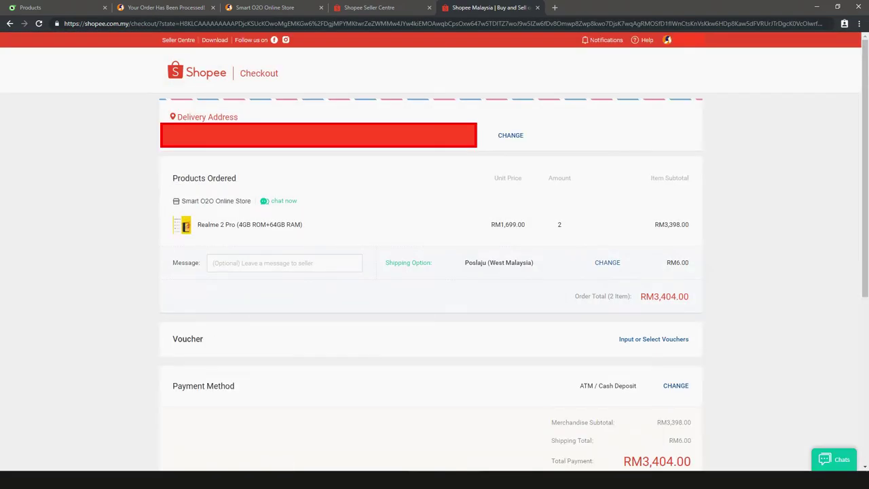
scroll(434, 272, "down", 2)
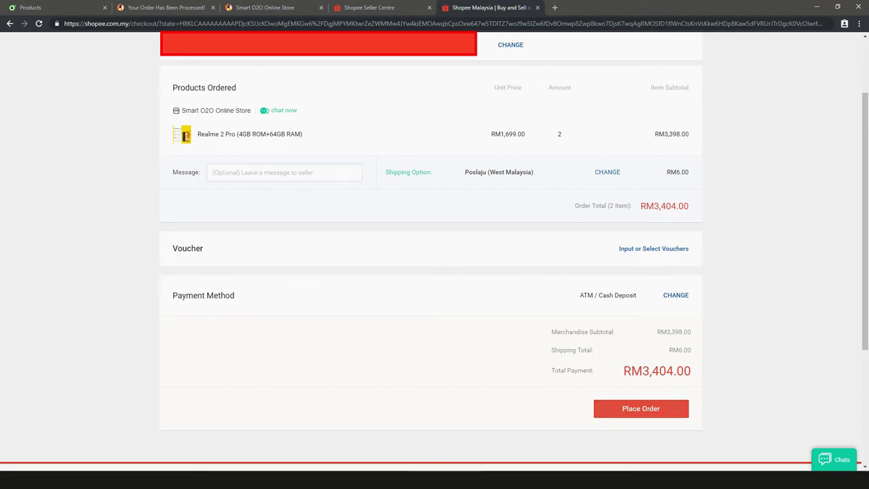
left_click(641, 408)
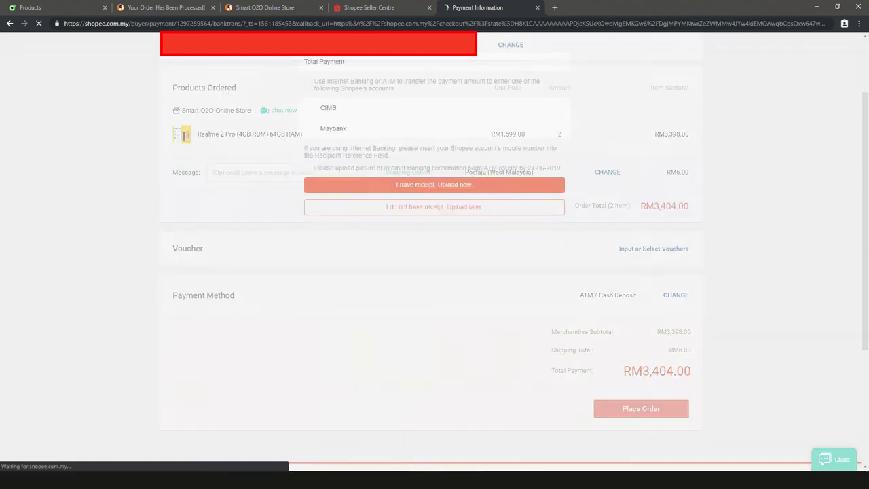